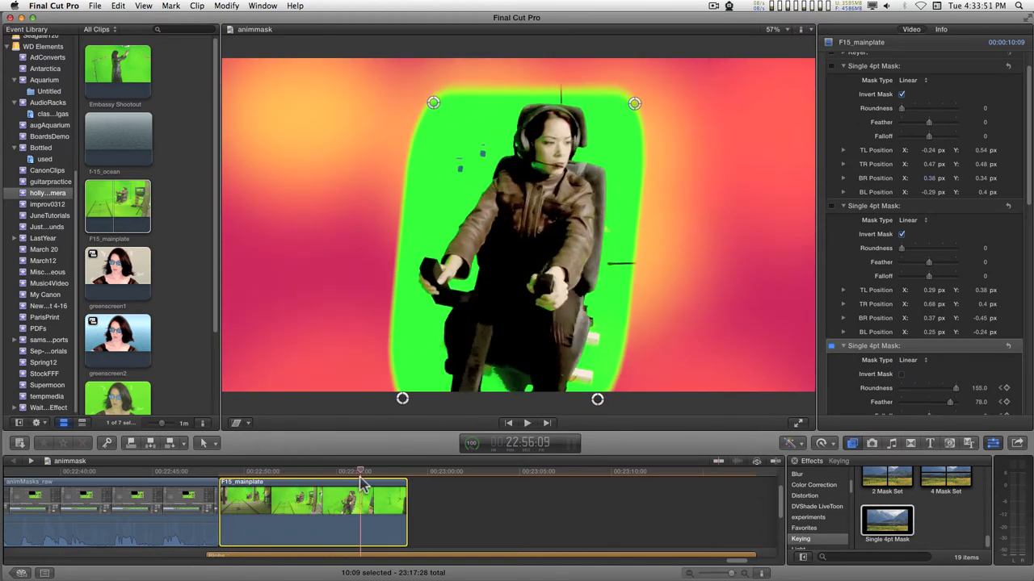
# - Start playback of the masked F15_mainplate clip
pyautogui.press('space')
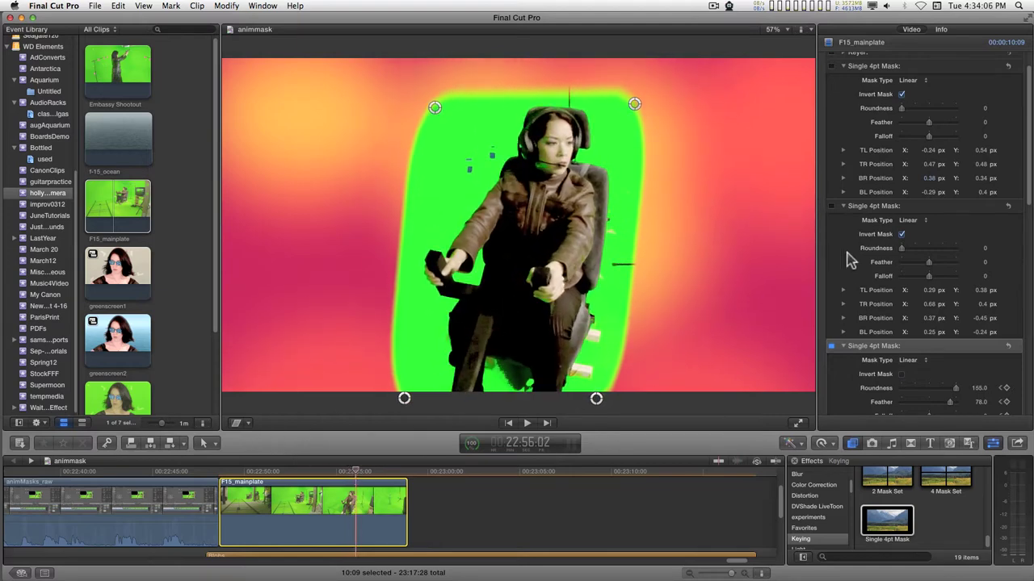
# - Enable the second and first Single 4pt Masks, then return to an earlier frame of the clip
pyautogui.click(831, 206)
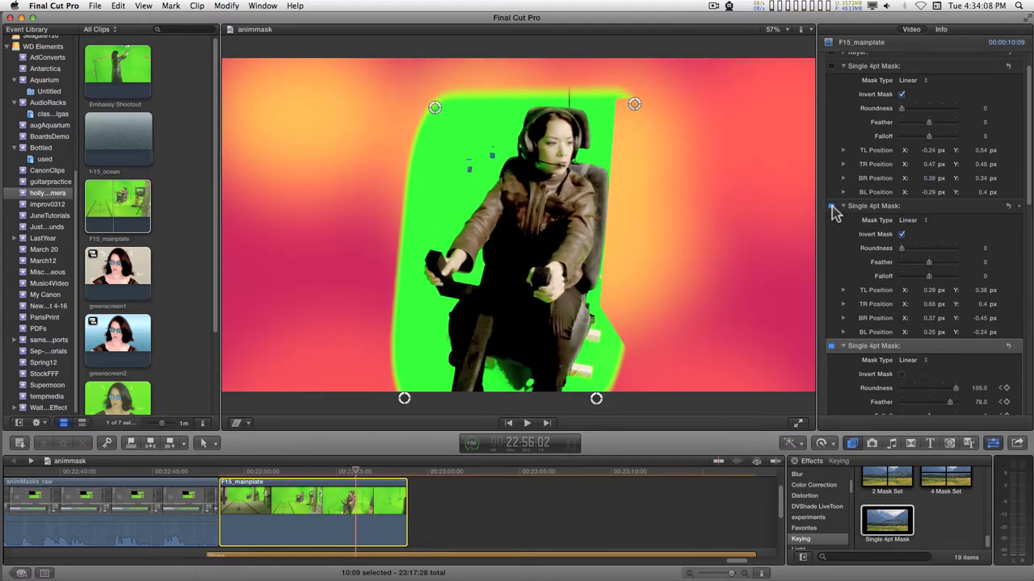
pyautogui.click(832, 67)
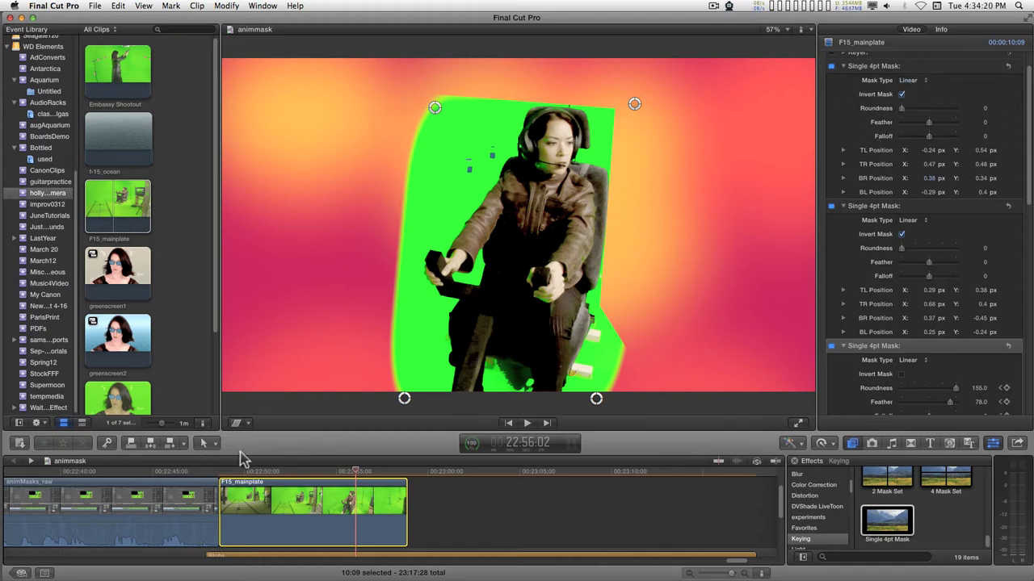
pyautogui.moveTo(353, 477); pyautogui.dragTo(270, 477)
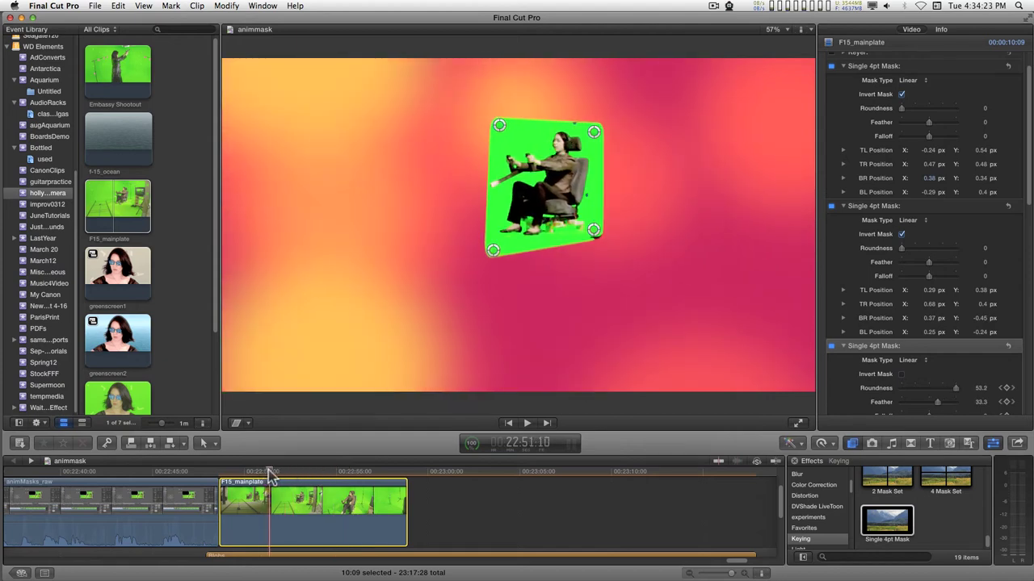
pyautogui.click(907, 81)
pyautogui.click(911, 88)
pyautogui.click(911, 80)
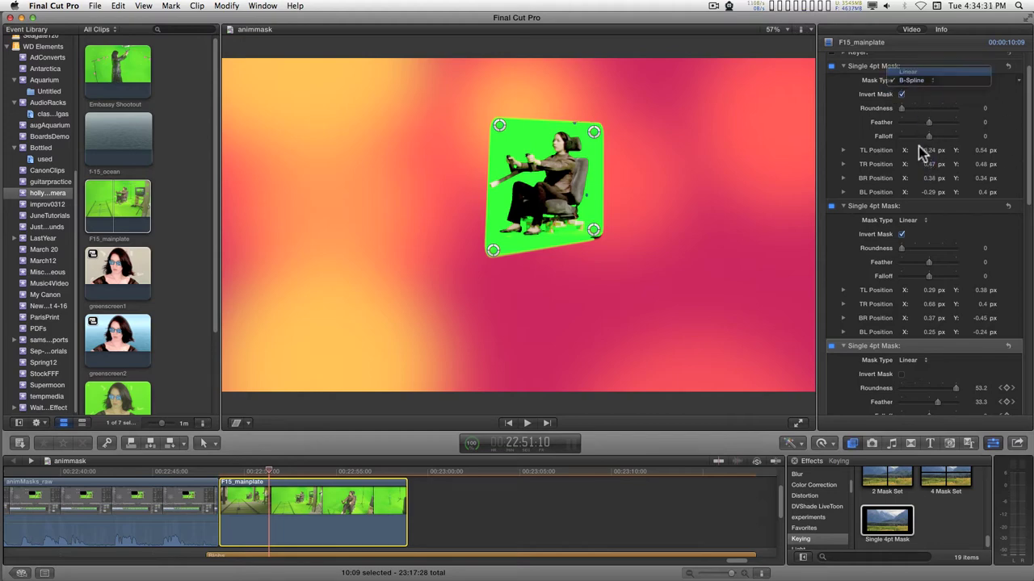
pyautogui.click(911, 67)
pyautogui.click(908, 361)
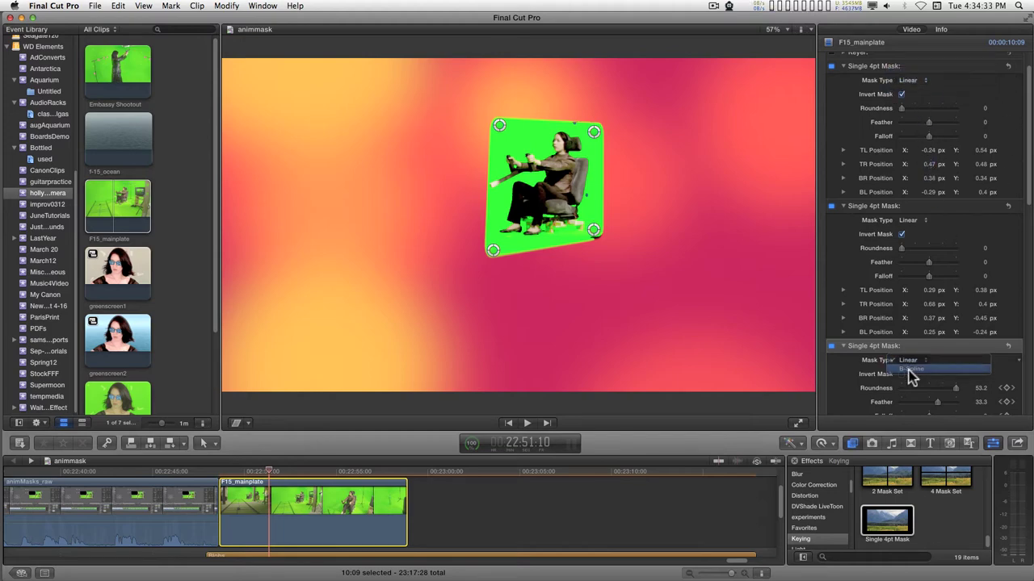
pyautogui.click(911, 373)
pyautogui.scroll(-5, 913, 376)
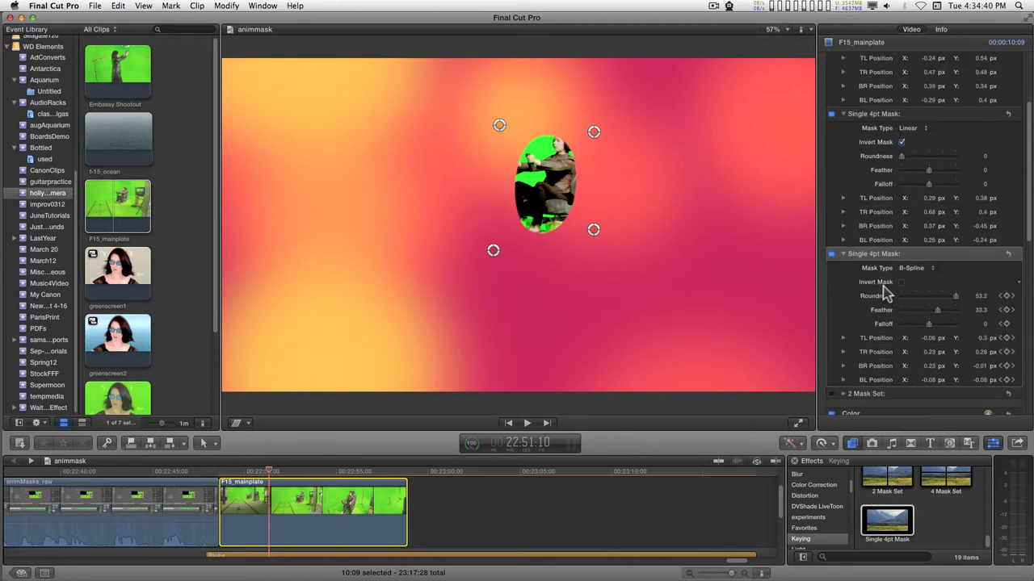
pyautogui.click(911, 270)
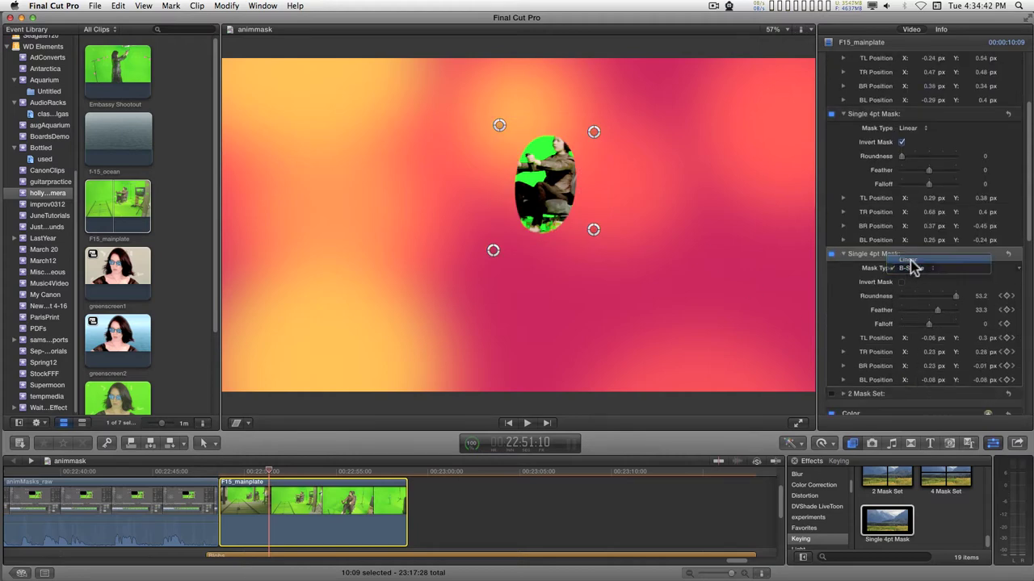
pyautogui.click(908, 260)
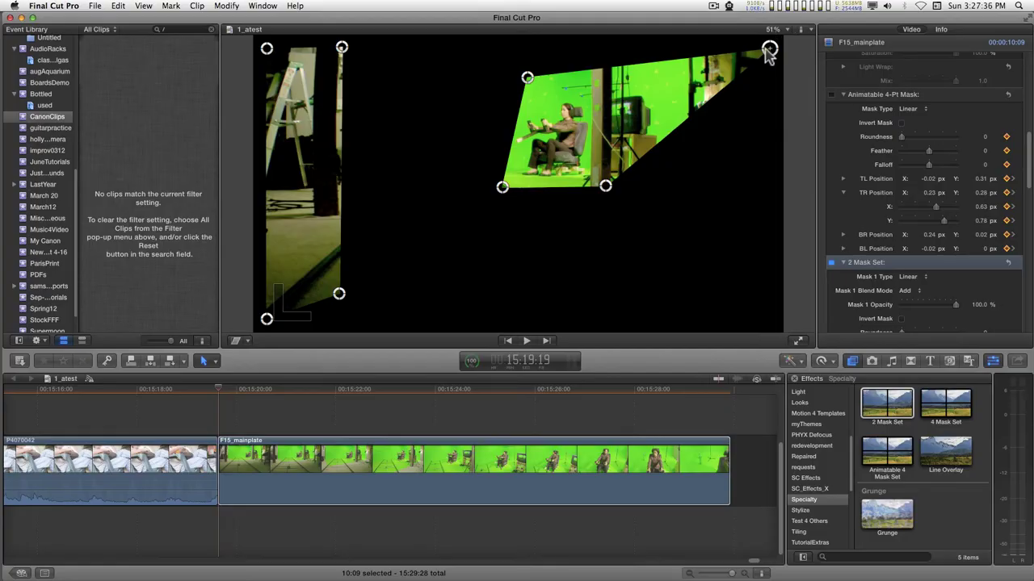
# - Drag the mask's top-right corner left toward the woman and its top-left corner up and left
pyautogui.moveTo(768, 42); pyautogui.dragTo(549, 132)
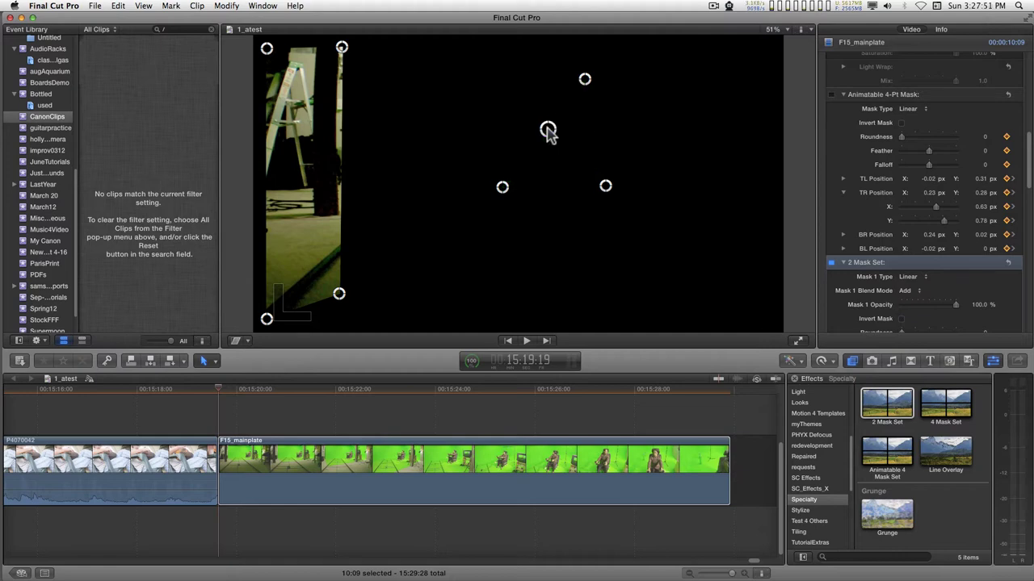
pyautogui.moveTo(547, 130); pyautogui.dragTo(518, 101)
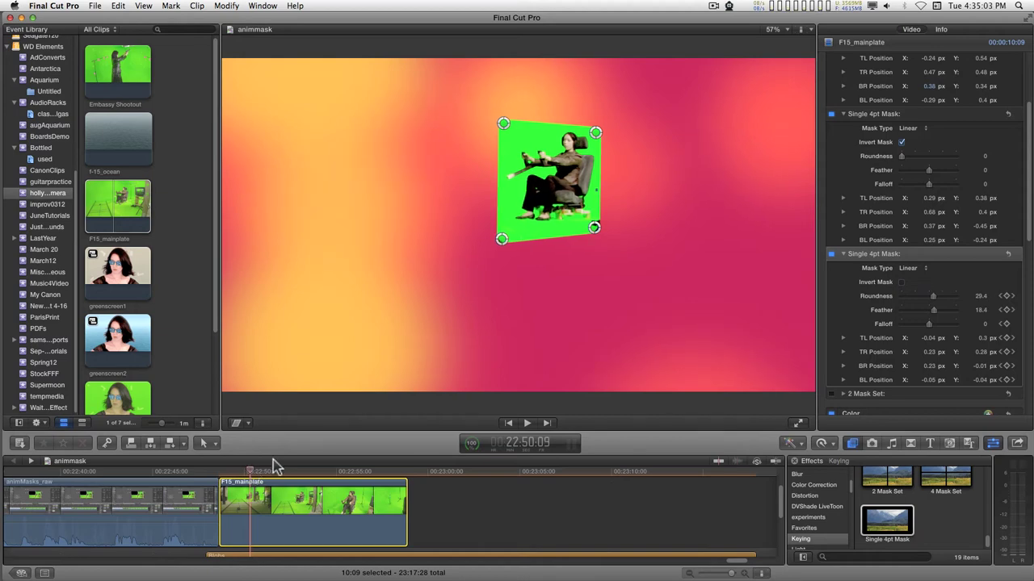
# - Place a copy of F15_mainplate after the original and delete each Single 4pt Mask from it
pyautogui.moveTo(263, 523); pyautogui.dragTo(451, 517)
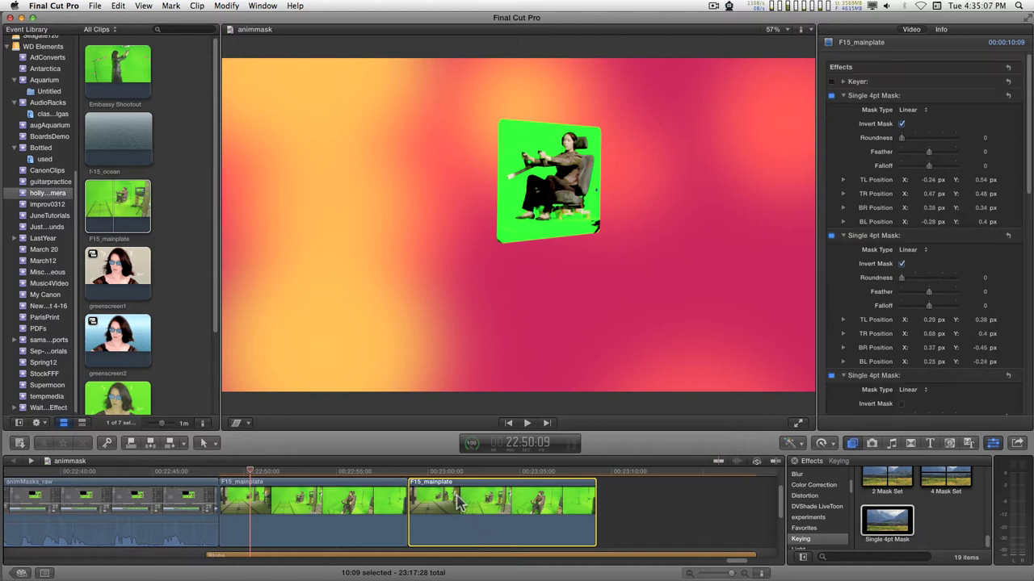
pyautogui.click(464, 474)
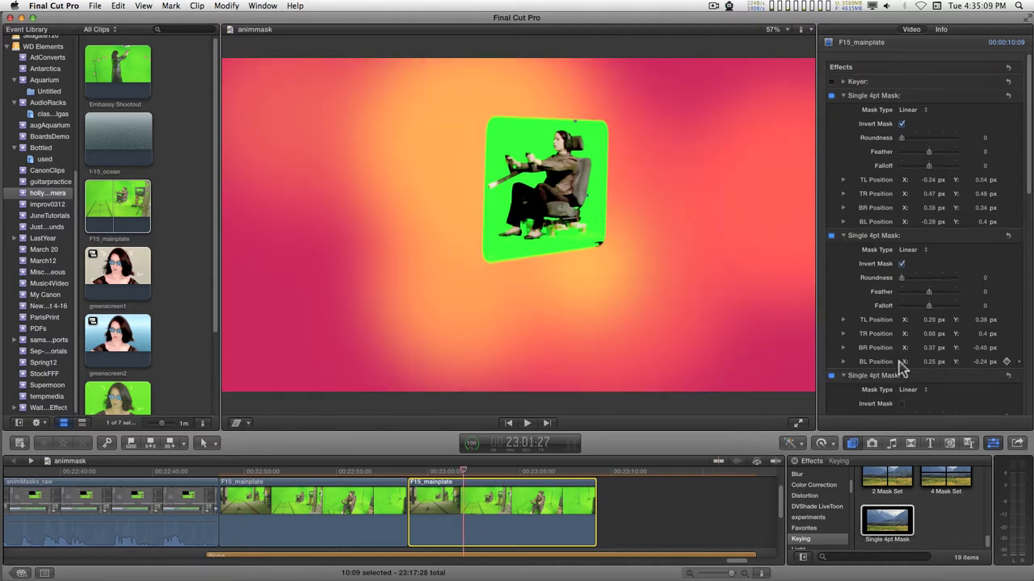
pyautogui.click(909, 98)
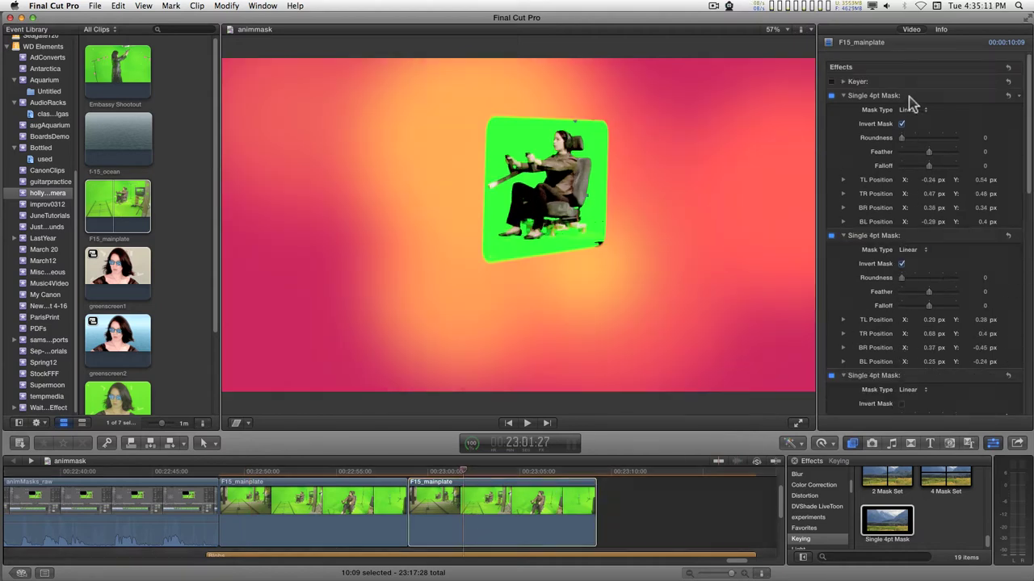
pyautogui.press('m')
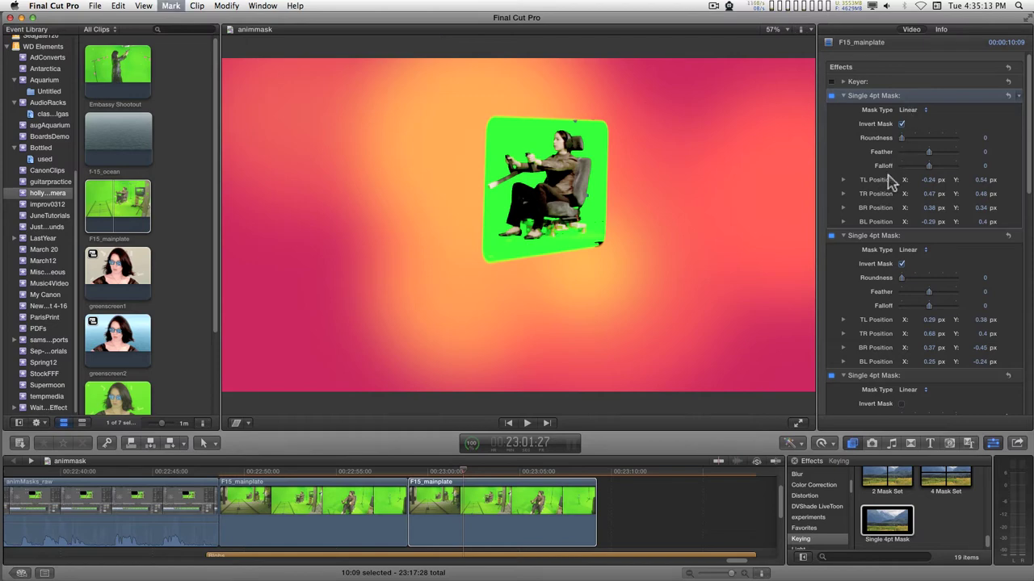
pyautogui.click(879, 97)
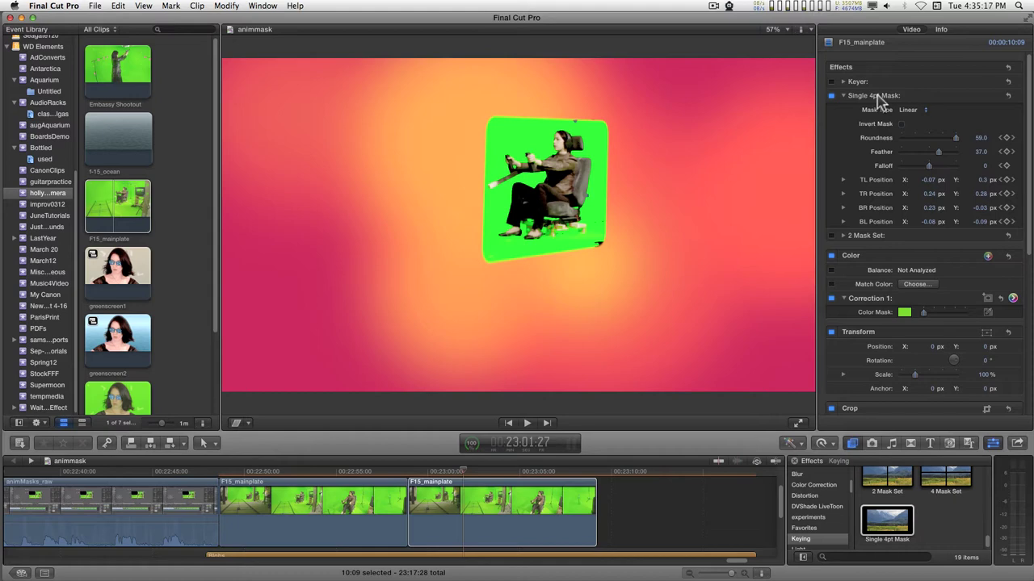
pyautogui.click(877, 95)
pyautogui.press('Delete')
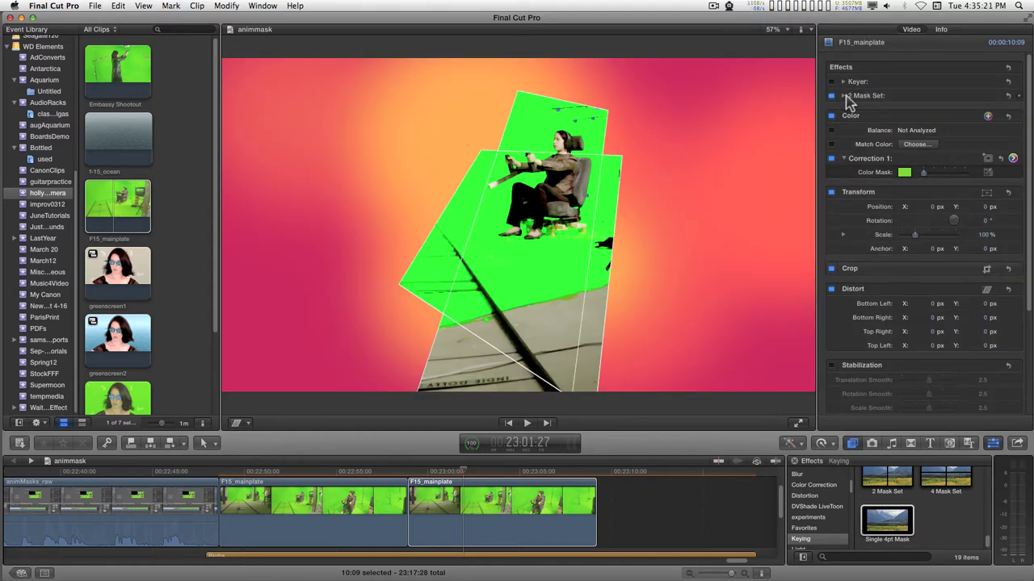
# - Move 2 Mask Set's first mask corners to top-right 0.32/0.16 and bottom-left -0.34/-0.2 on a later frame
pyautogui.click(843, 95)
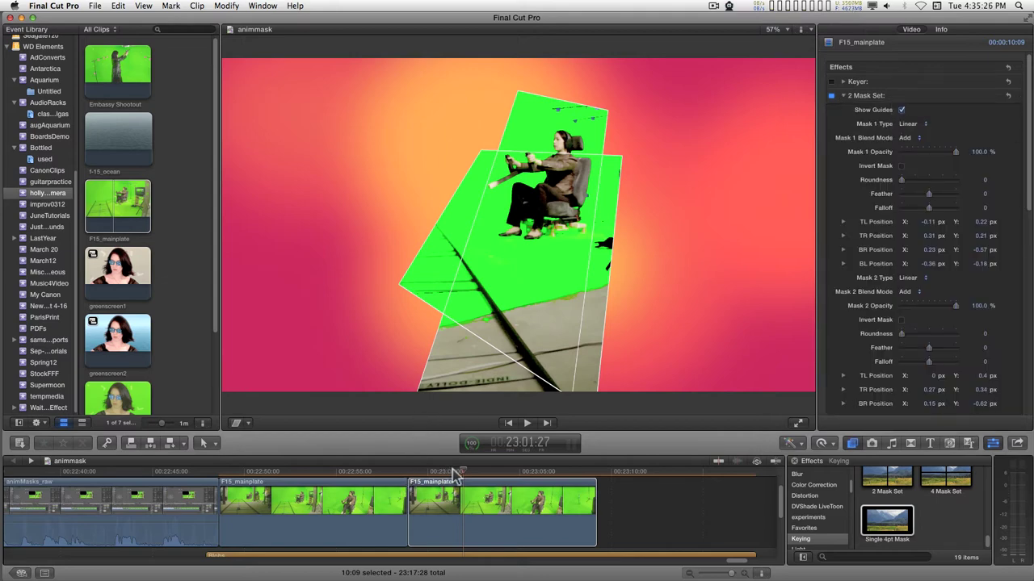
pyautogui.moveTo(465, 473); pyautogui.dragTo(534, 474)
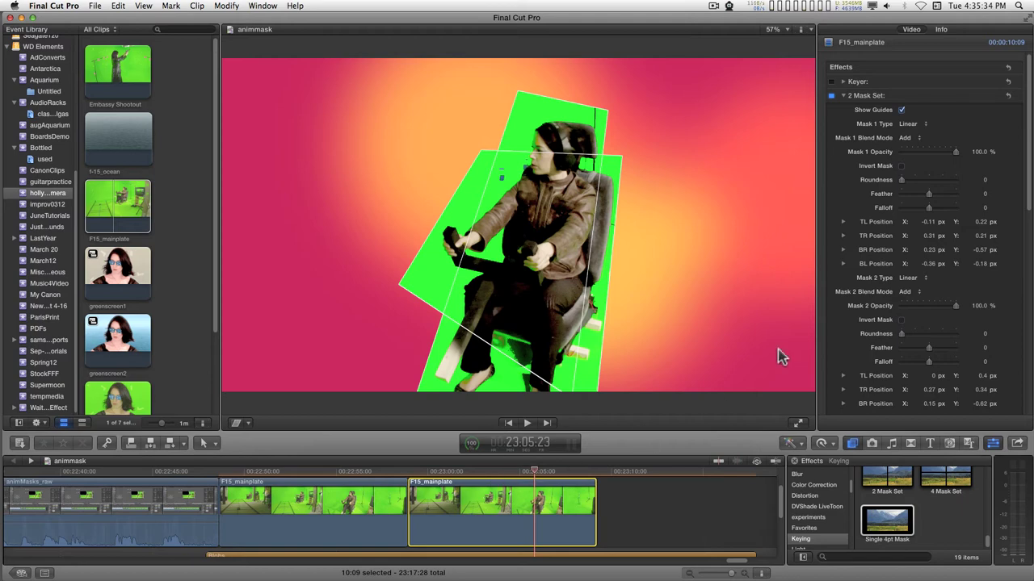
pyautogui.click(890, 97)
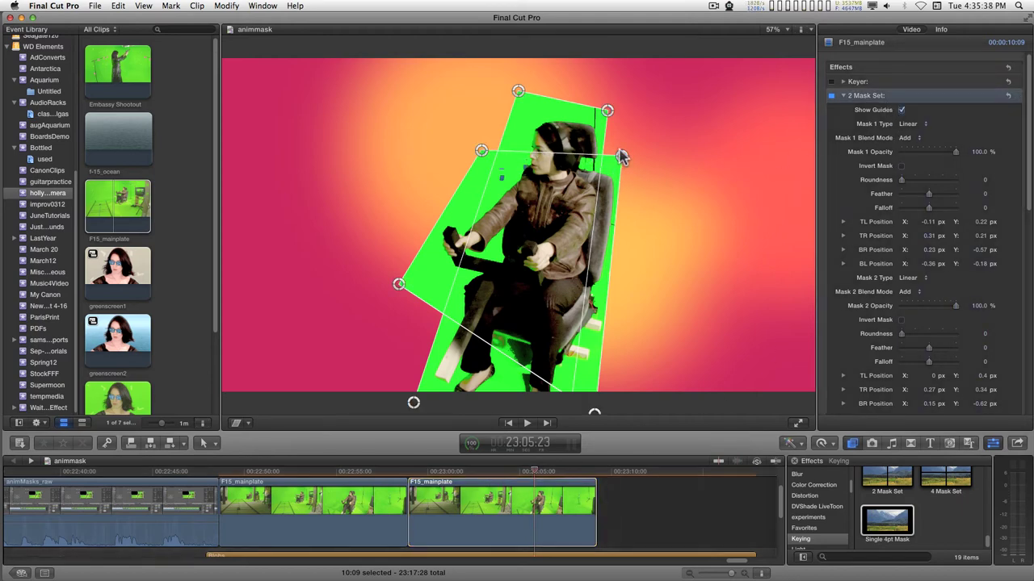
pyautogui.moveTo(621, 156); pyautogui.dragTo(628, 174)
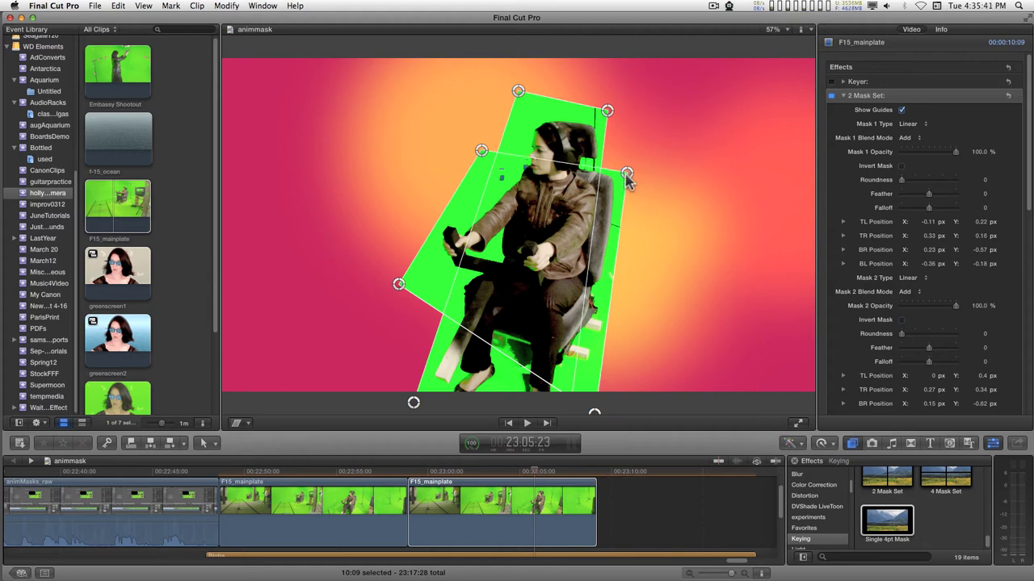
pyautogui.moveTo(401, 287); pyautogui.dragTo(405, 291)
pyautogui.moveTo(627, 174); pyautogui.dragTo(625, 172)
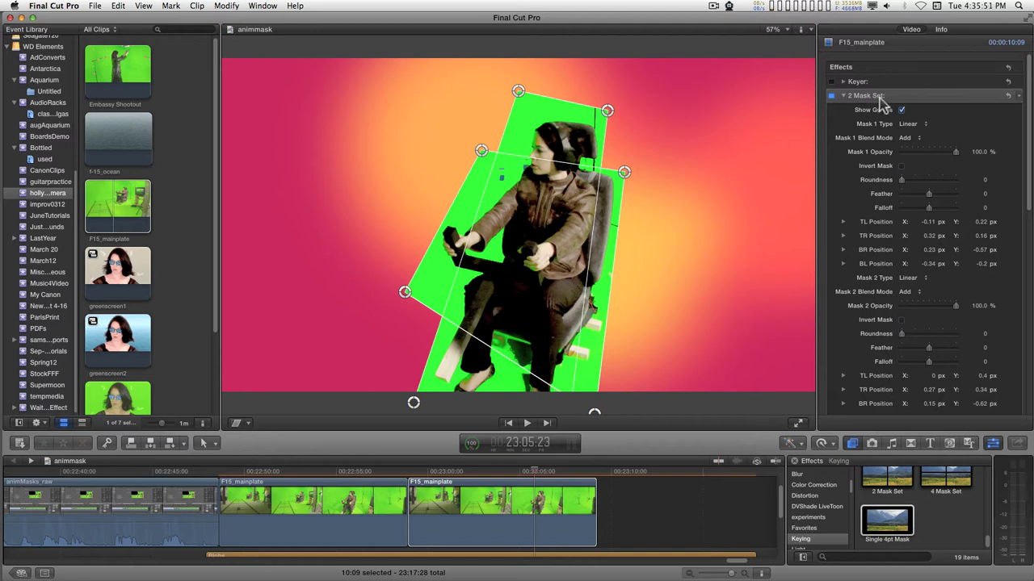
pyautogui.click(1021, 101)
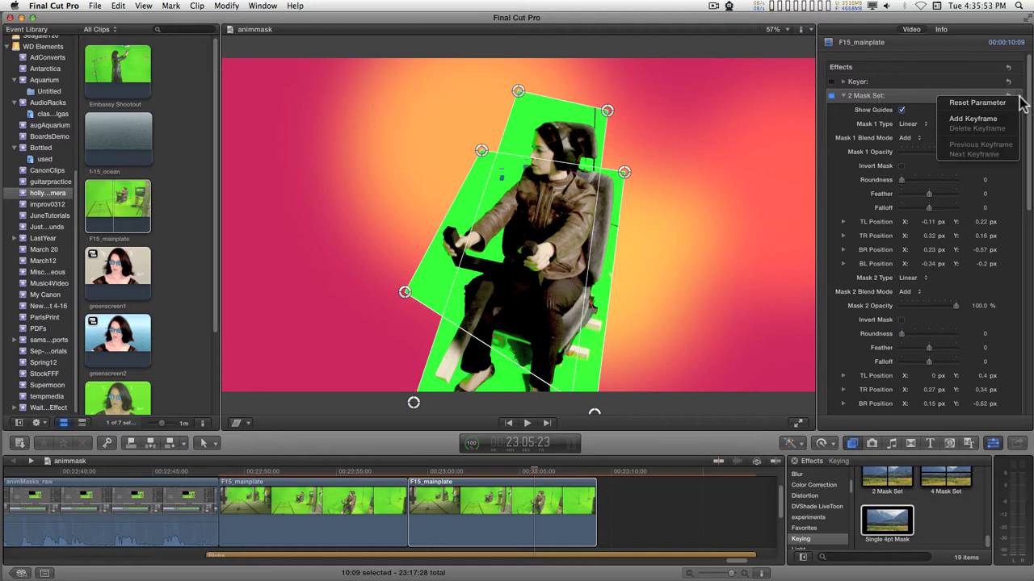
pyautogui.click(924, 95)
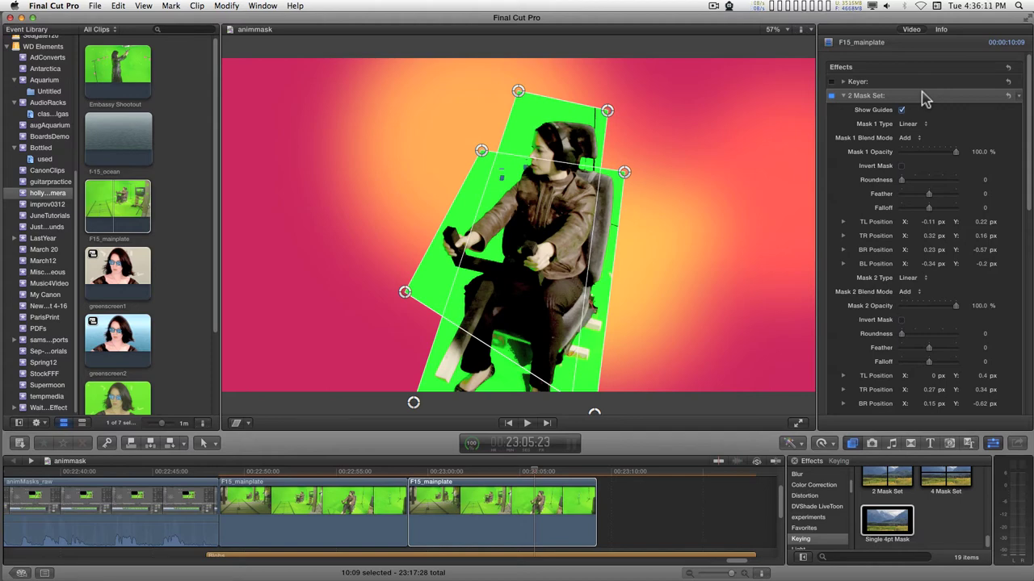
pyautogui.scroll(-5, 958, 296)
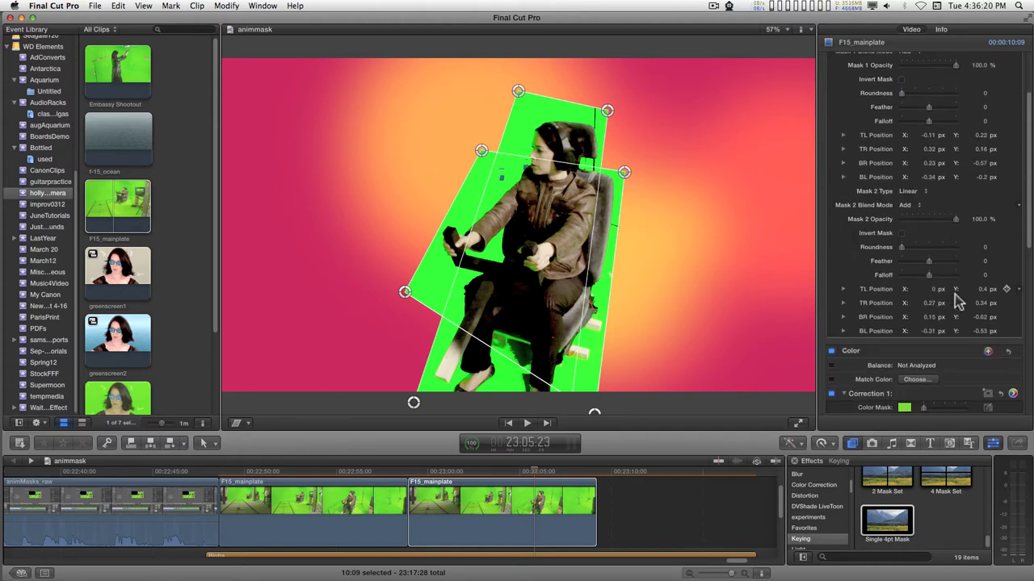
pyautogui.scroll(4, 958, 300)
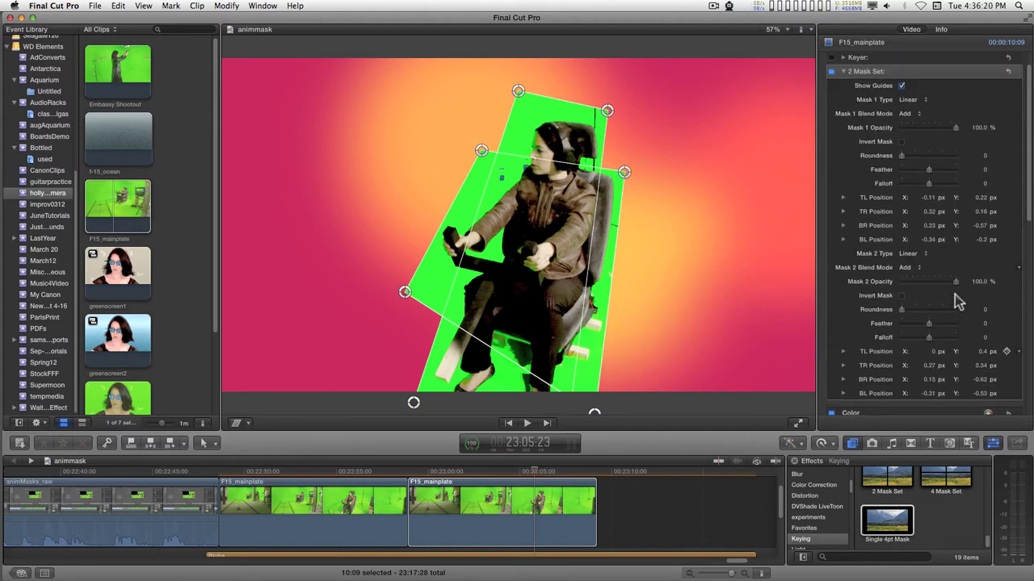
pyautogui.click(908, 268)
pyautogui.click(910, 280)
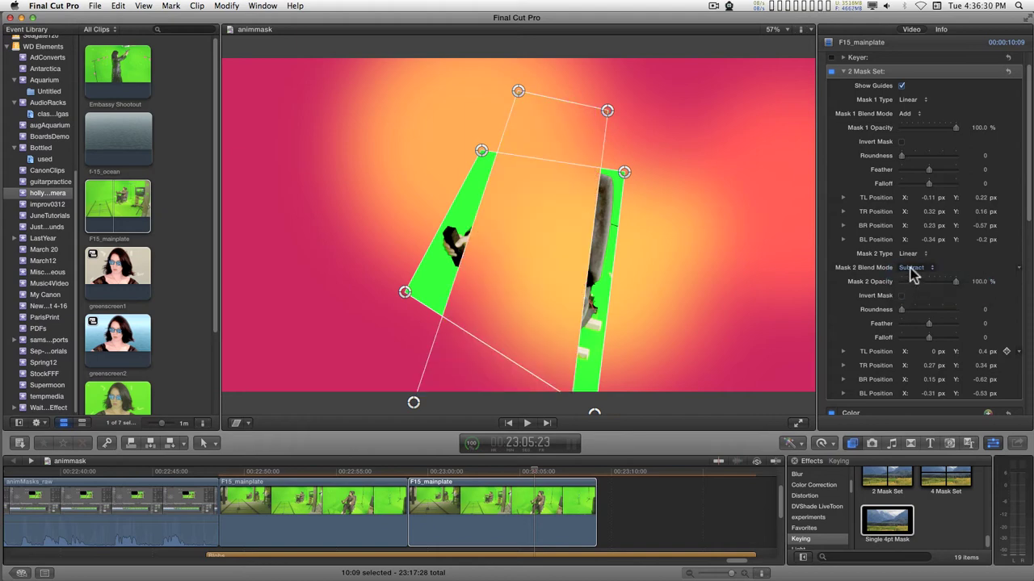
pyautogui.click(910, 268)
pyautogui.click(910, 276)
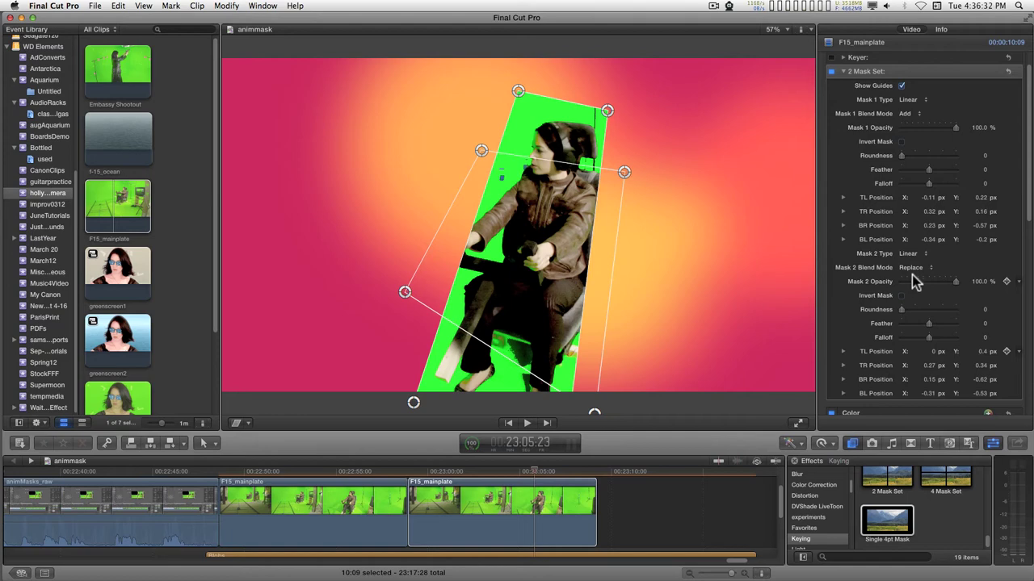
pyautogui.click(913, 273)
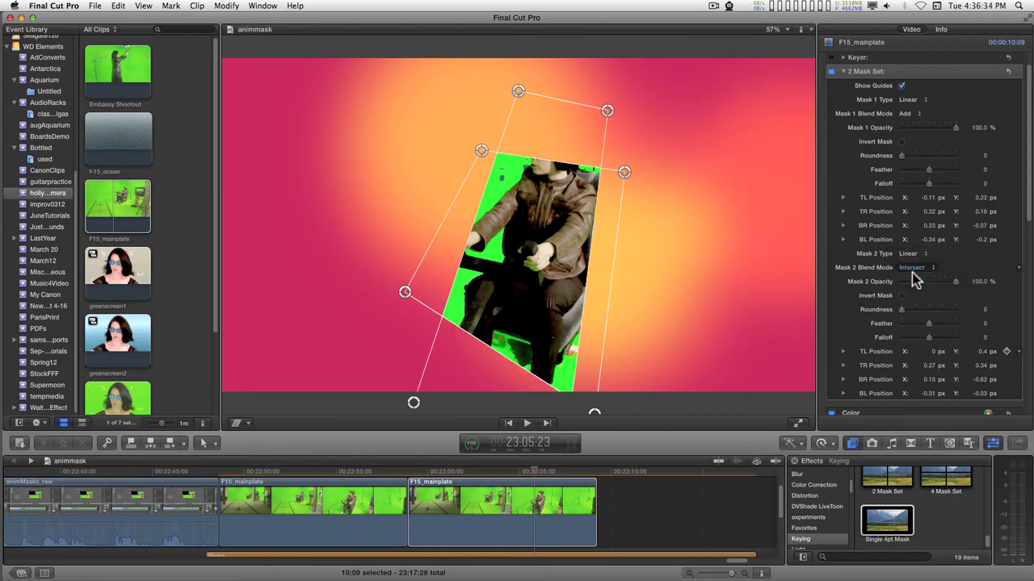
pyautogui.click(914, 267)
pyautogui.click(911, 242)
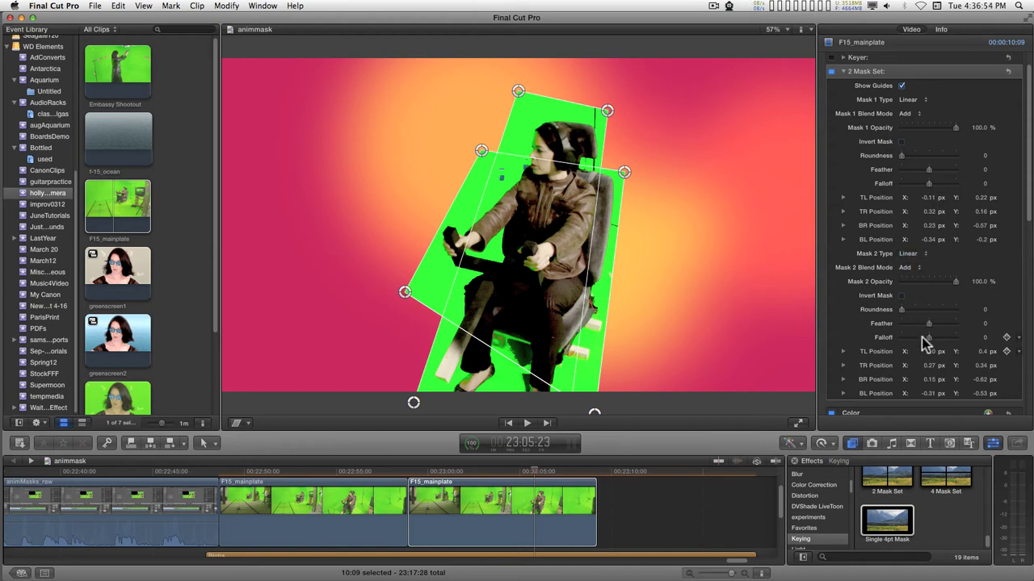
# - Toggle Mask 2's Invert on and off, reset 2 Mask Set to defaults, and disable it
pyautogui.click(901, 296)
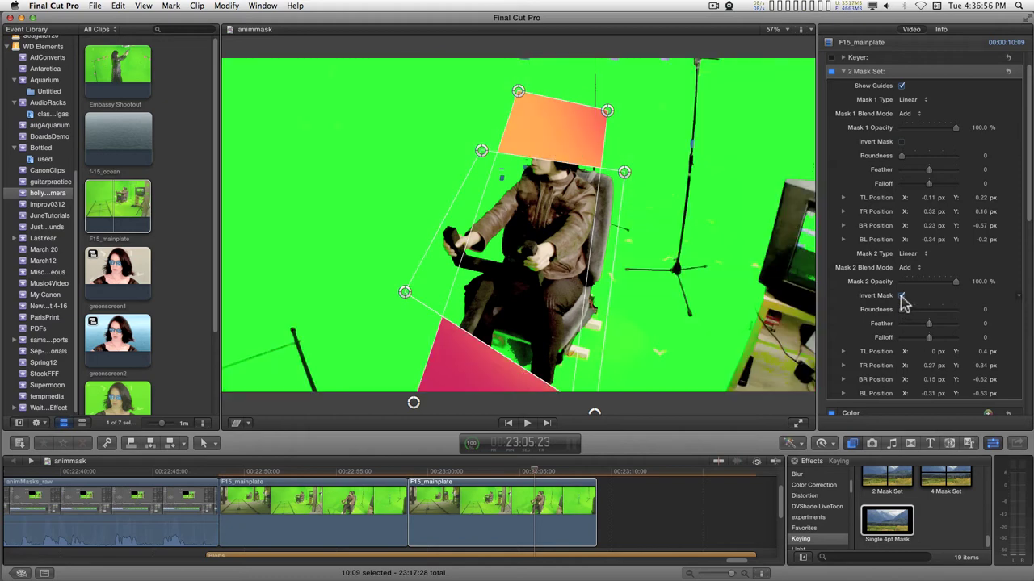
pyautogui.click(901, 296)
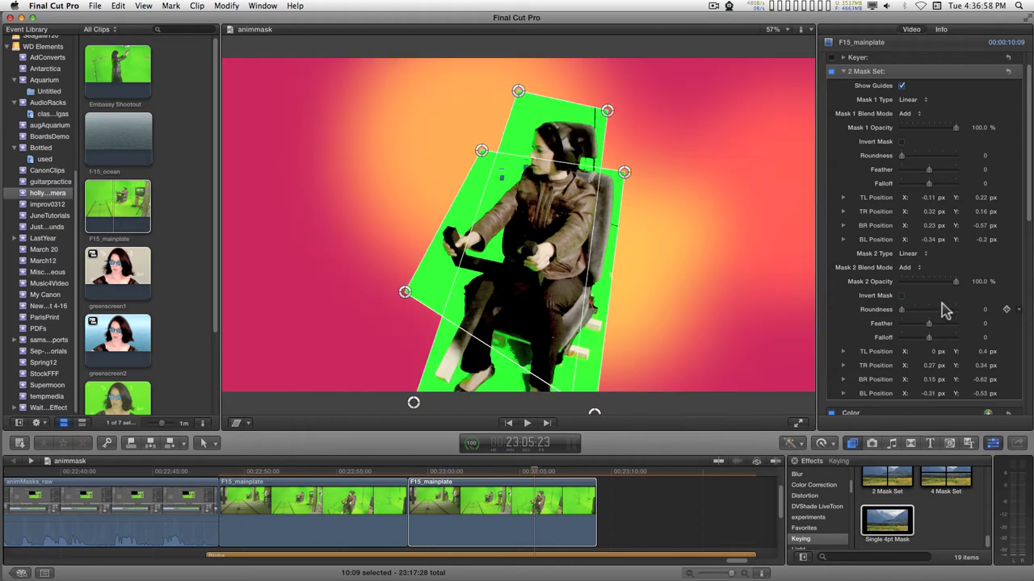
pyautogui.click(488, 475)
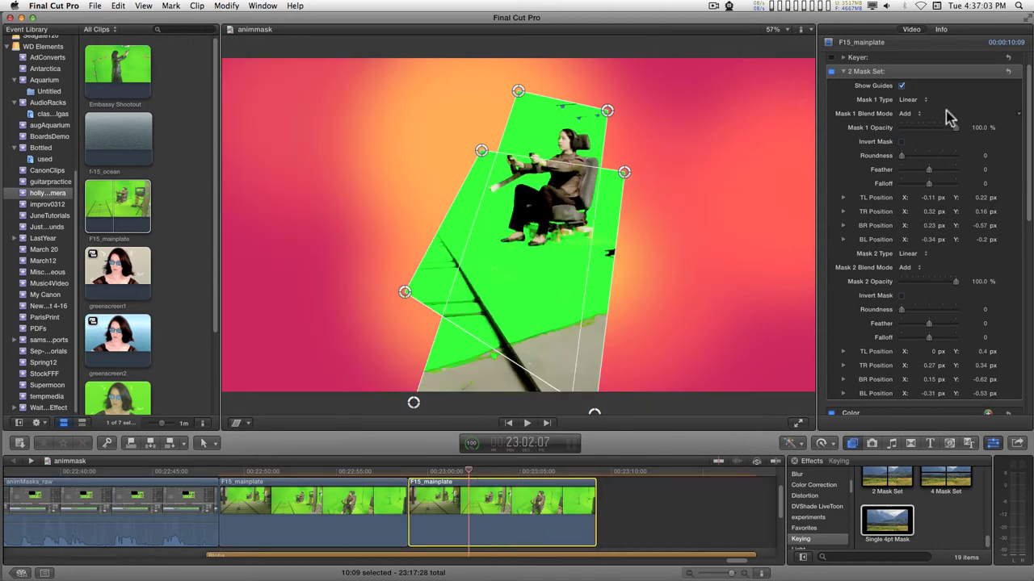
pyautogui.click(1008, 72)
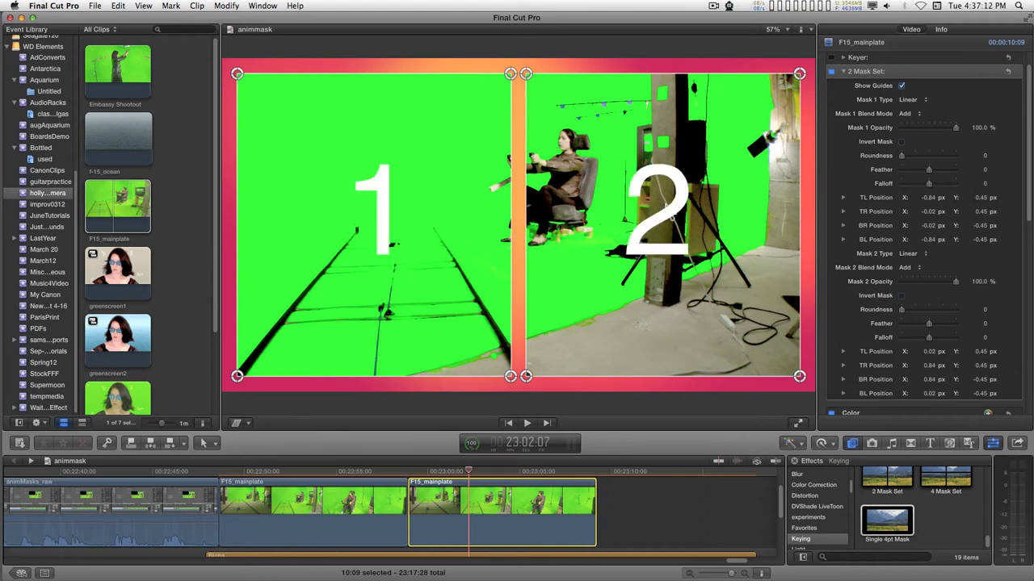
pyautogui.click(363, 217)
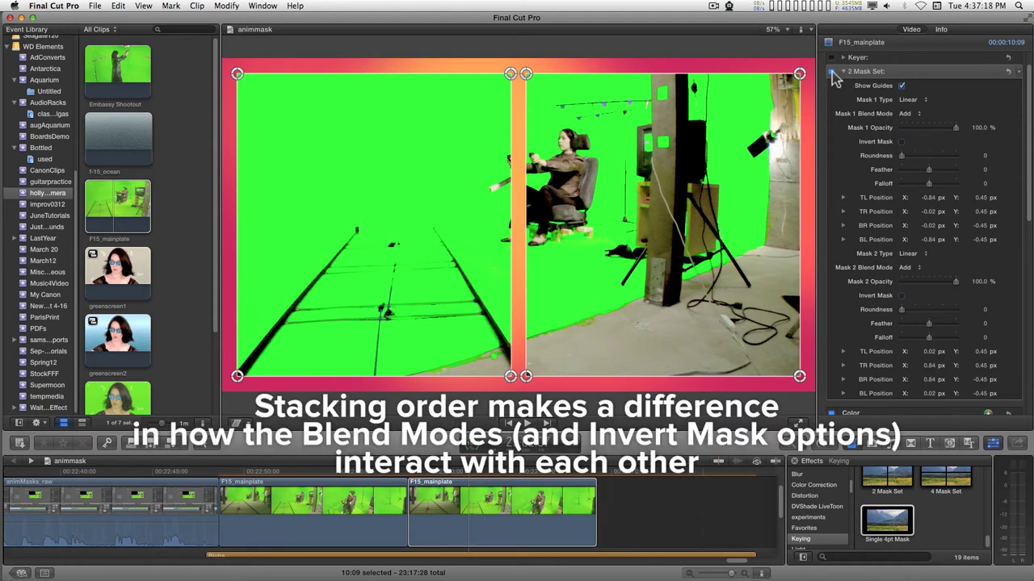
pyautogui.click(832, 72)
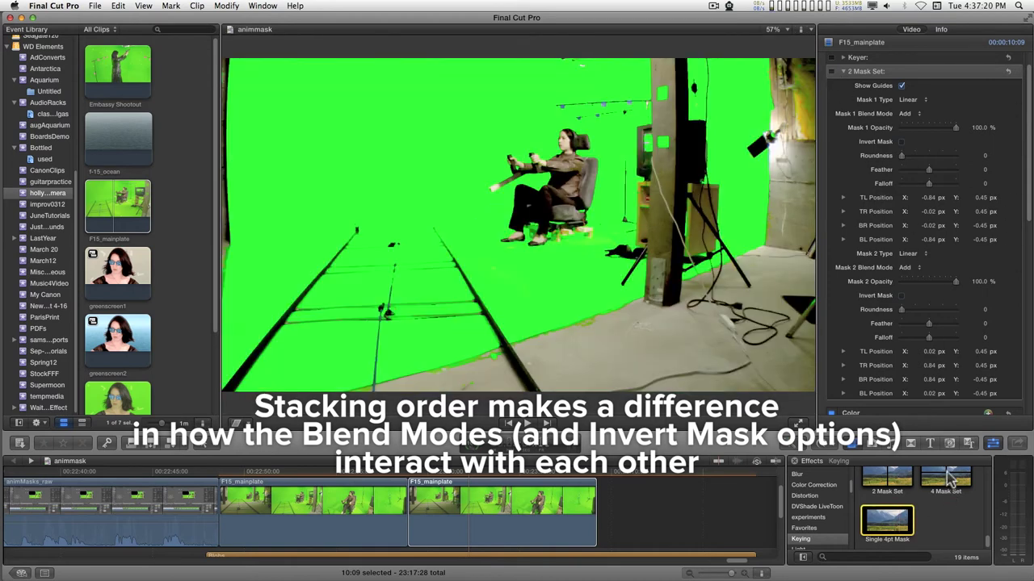
# - Apply 4 Mask Set to F15_mainplate, pull its lower-left mask corner toward the woman, and re-enable the Keyer
pyautogui.moveTo(946, 478); pyautogui.dragTo(487, 510)
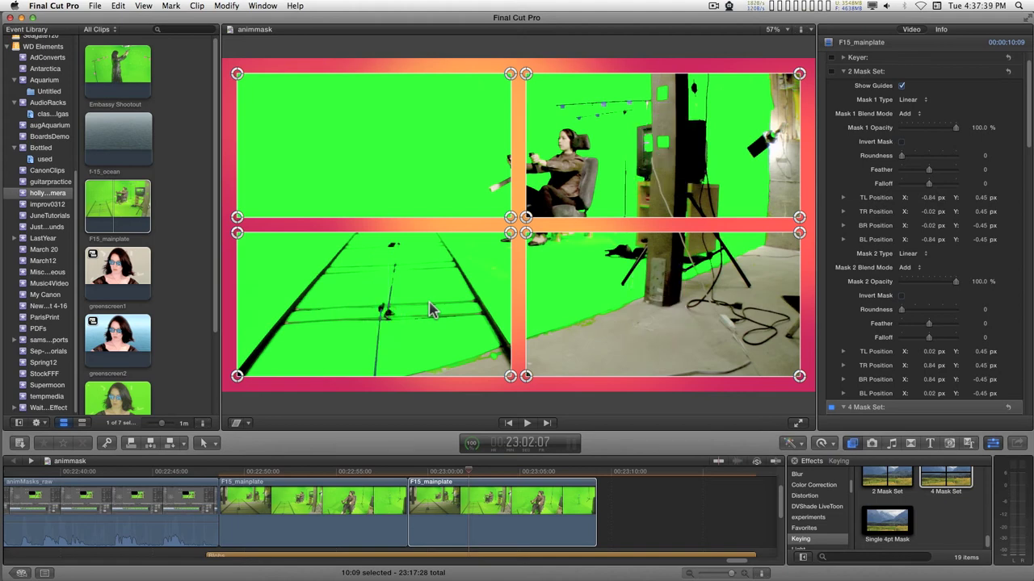
pyautogui.moveTo(510, 233); pyautogui.dragTo(607, 134)
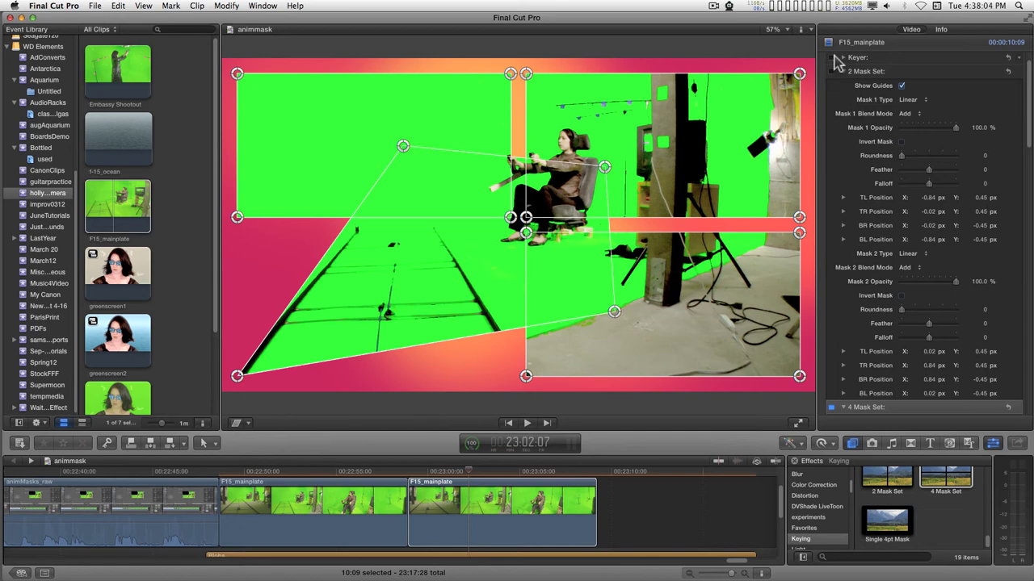
pyautogui.click(833, 59)
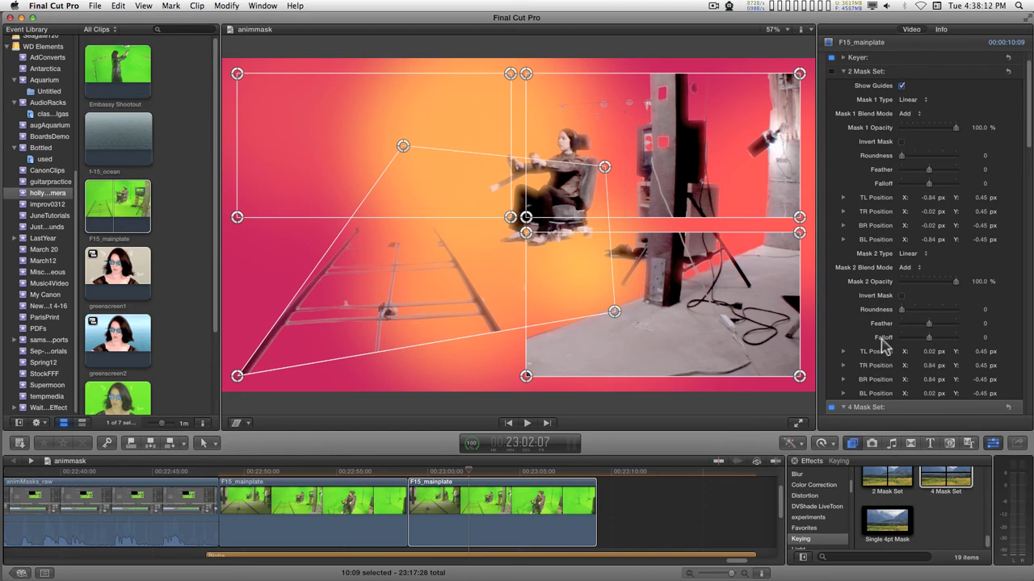
# - Turn off the 4 Mask Set's Show Guides and scrub the clip to check the key
pyautogui.scroll(-5, 887, 296)
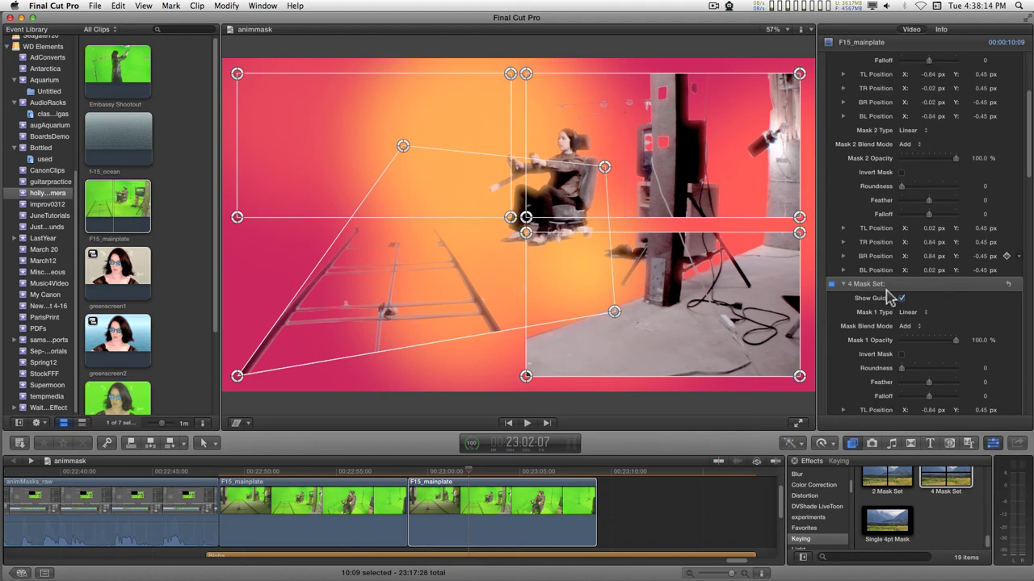
pyautogui.scroll(-2, 887, 297)
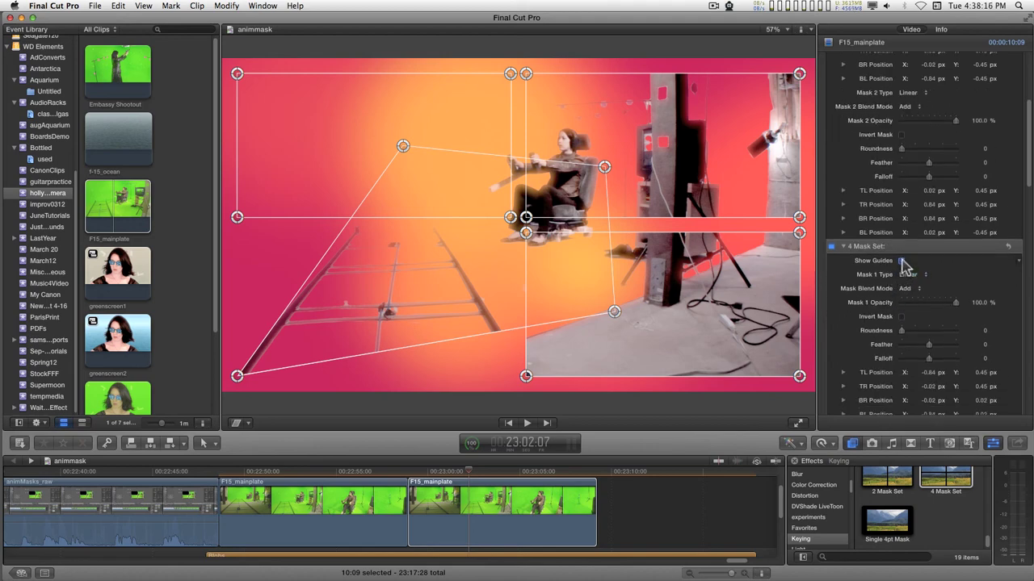
pyautogui.click(901, 261)
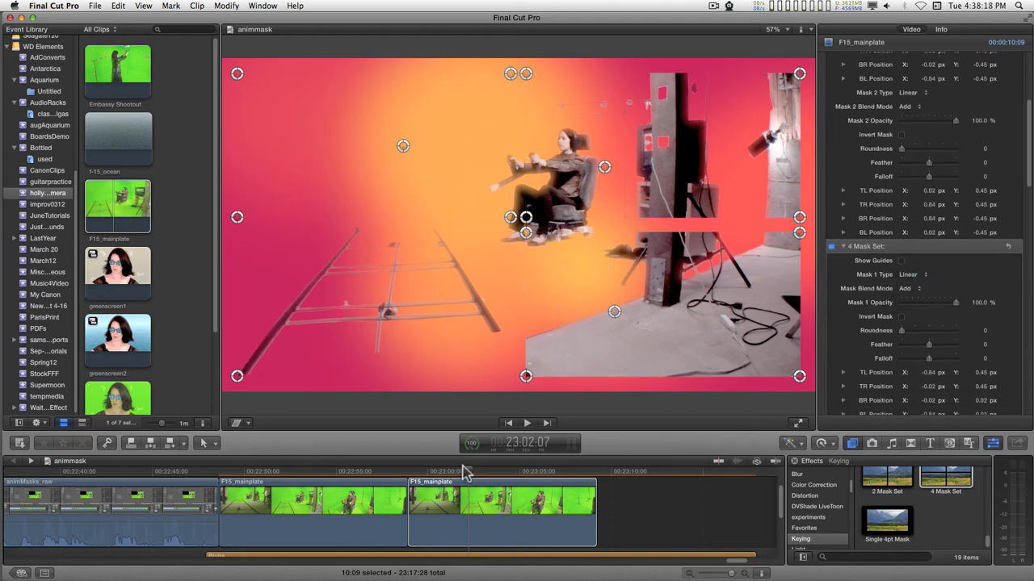
pyautogui.moveTo(461, 476); pyautogui.dragTo(483, 473)
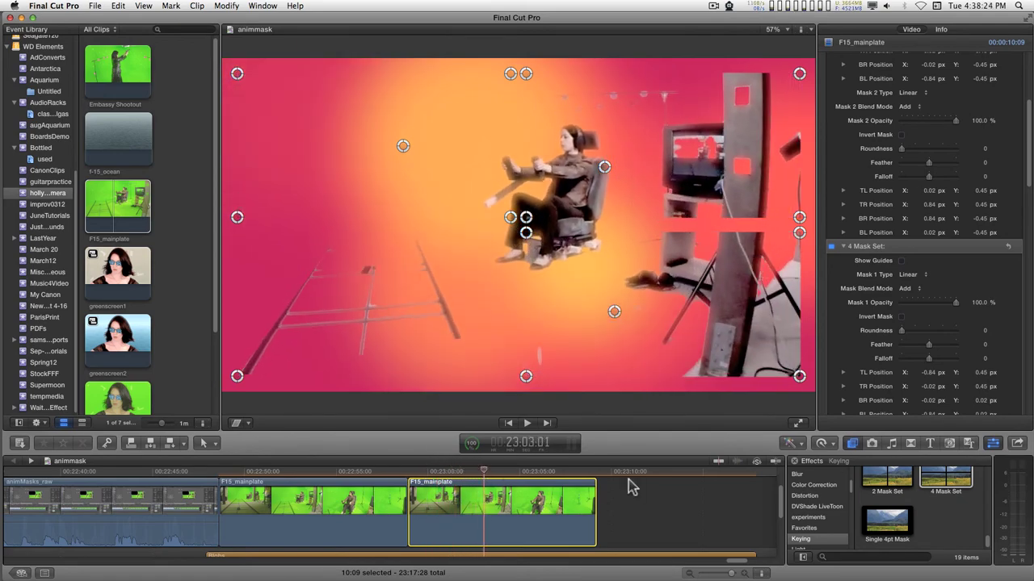
pyautogui.click(485, 473)
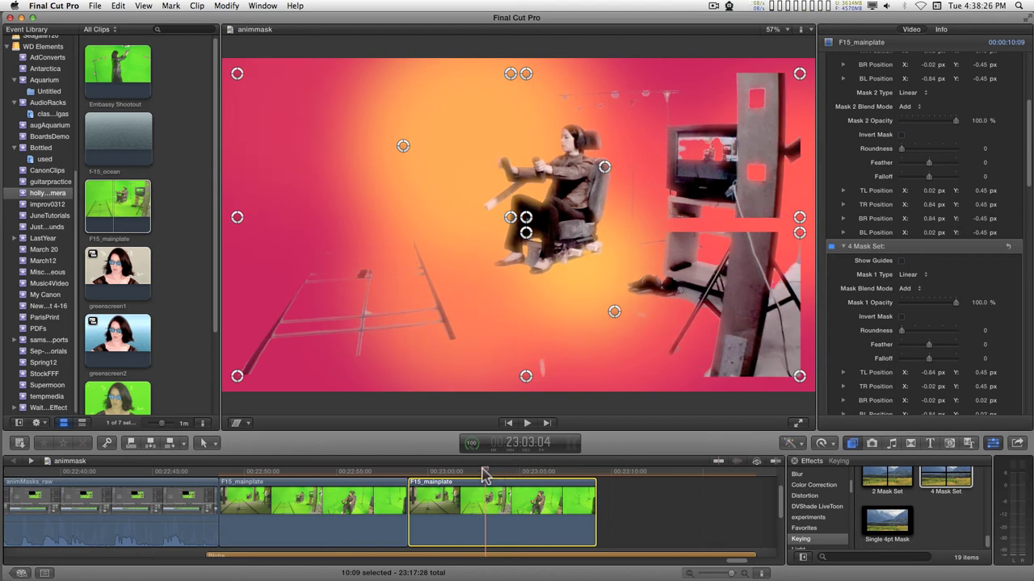
pyautogui.moveTo(485, 475); pyautogui.dragTo(482, 475)
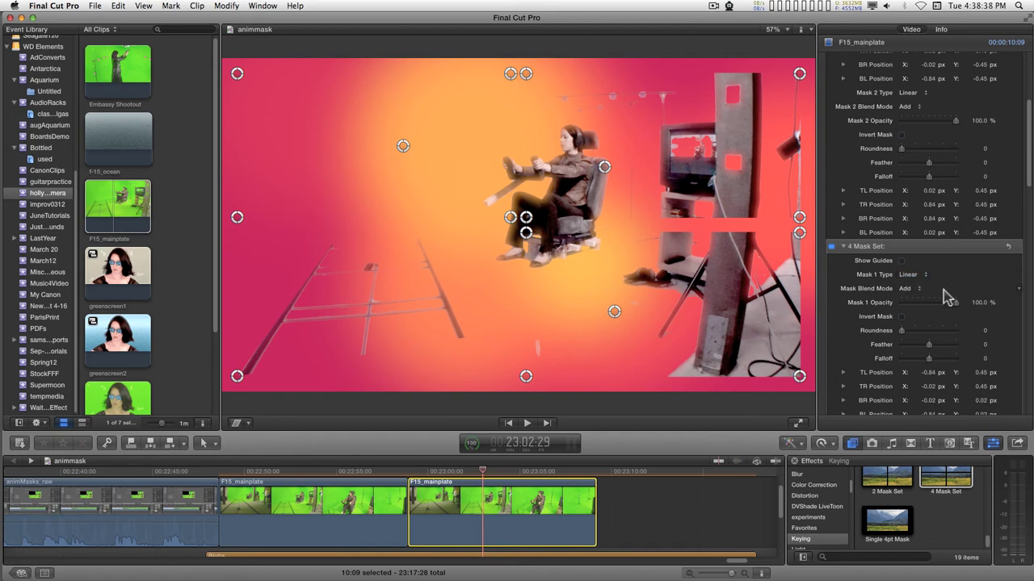
# - Review all four 4 Mask Set masks' settings and move the playhead back to around 23:01:03
pyautogui.scroll(-2, 911, 279)
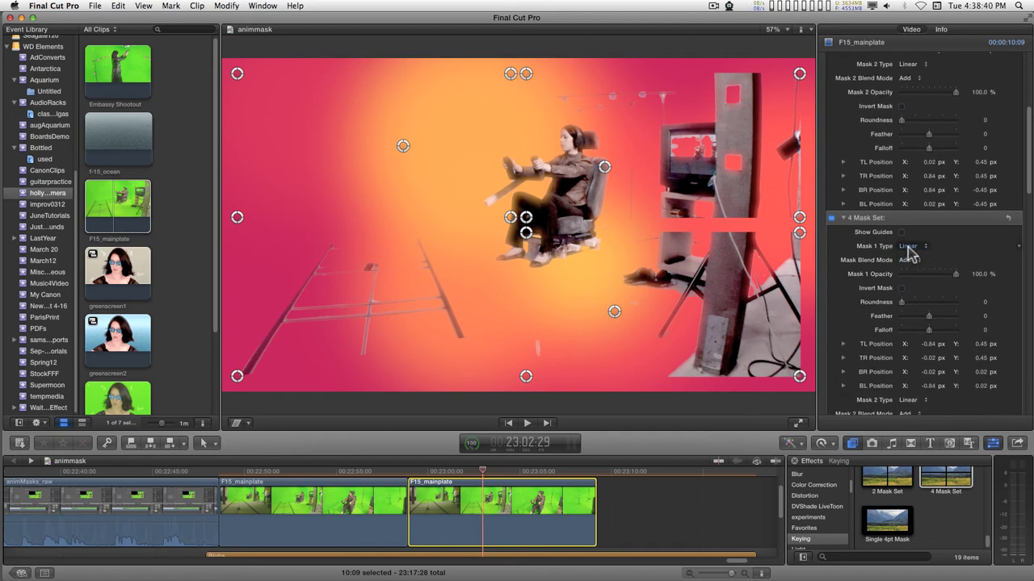
pyautogui.scroll(-3, 930, 295)
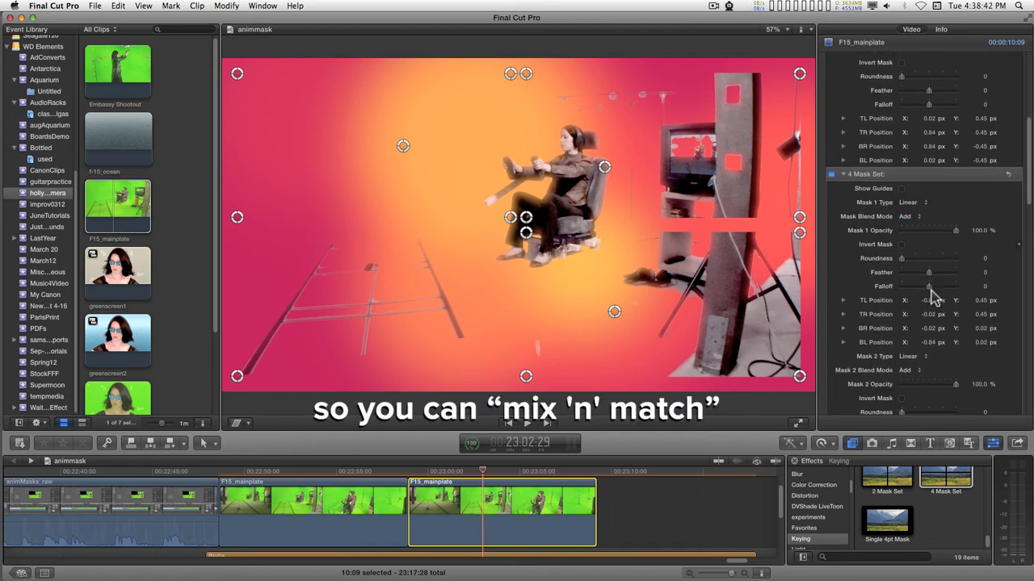
pyautogui.scroll(-15, 935, 296)
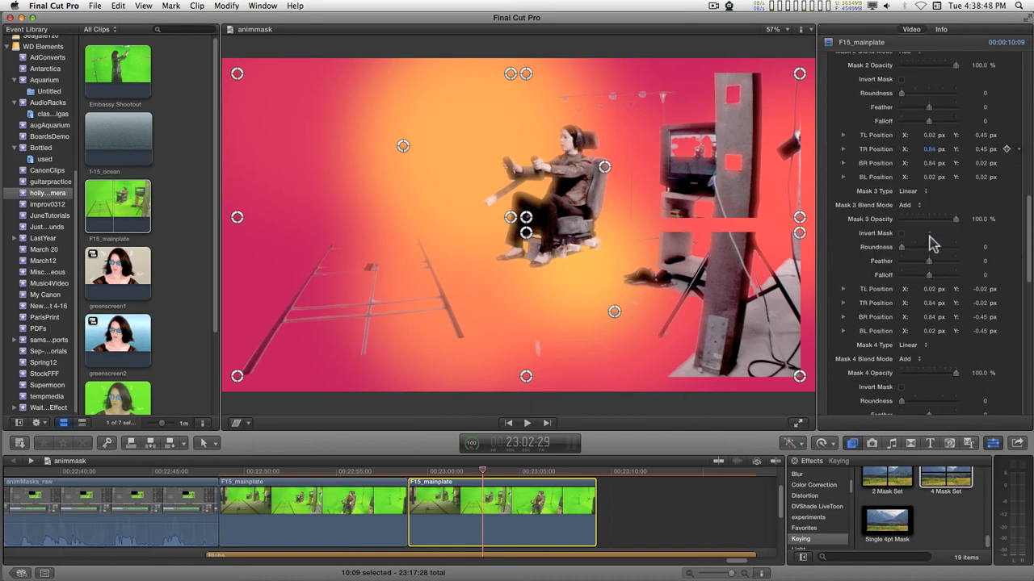
pyautogui.scroll(-4, 930, 242)
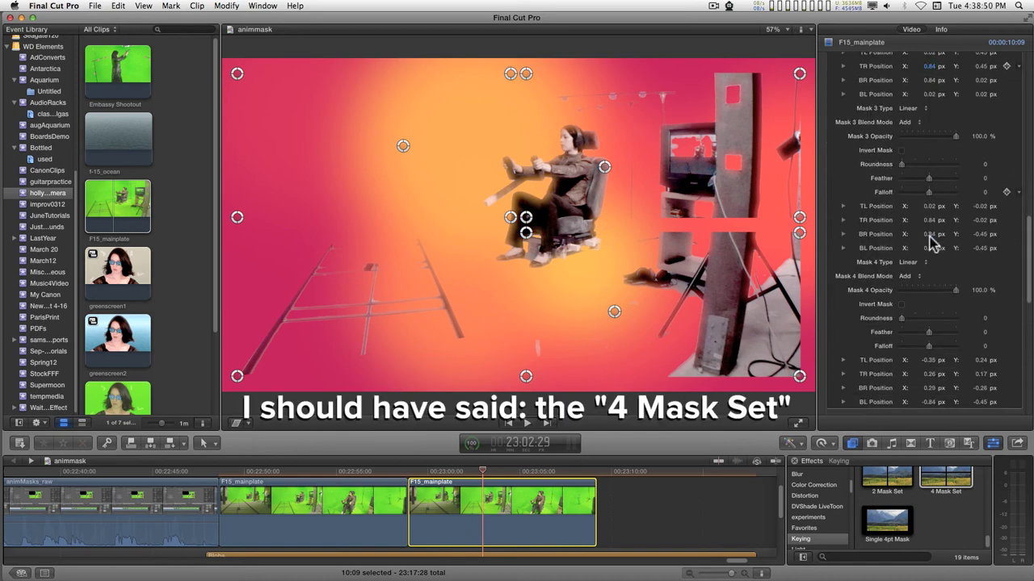
pyautogui.moveTo(482, 471); pyautogui.dragTo(457, 473)
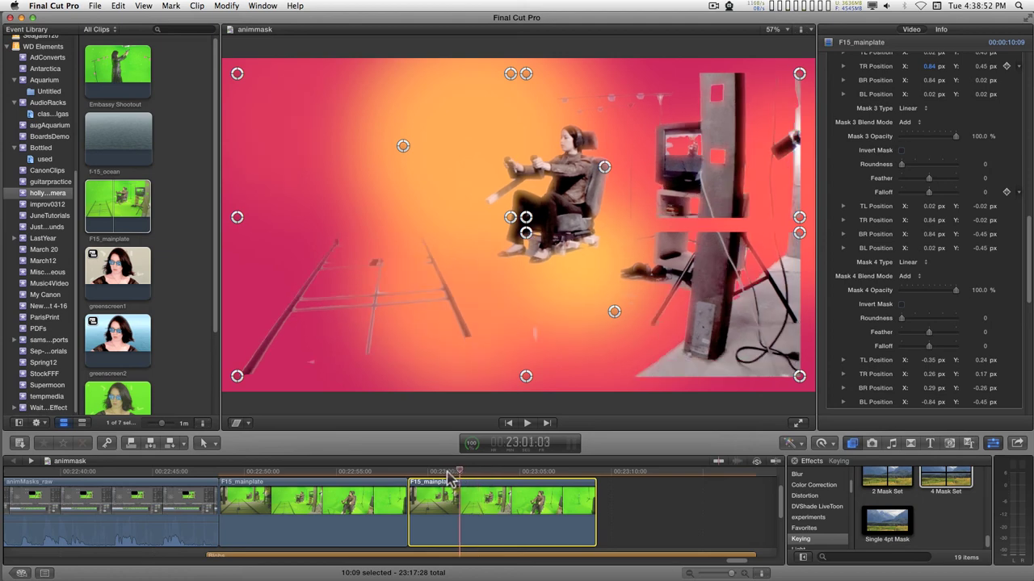